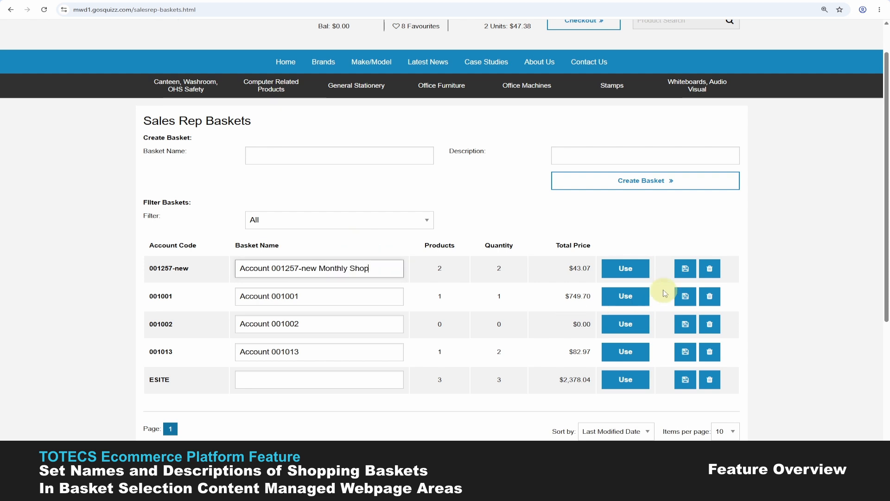
# Step: Append VIP, Order By 12/07/26 and 200 Products to the 001001, 001002 and 001013 basket names, saving each
pyautogui.click(326, 295)
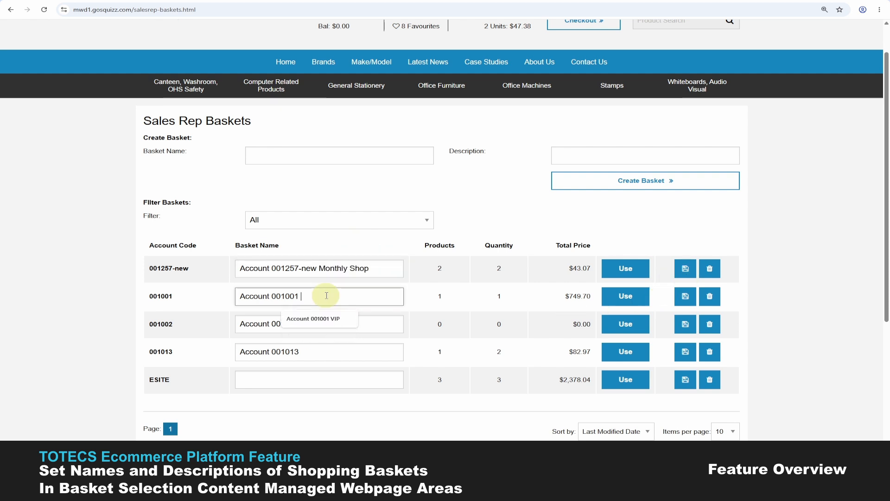
pyautogui.write('VIP')
pyautogui.click(685, 295)
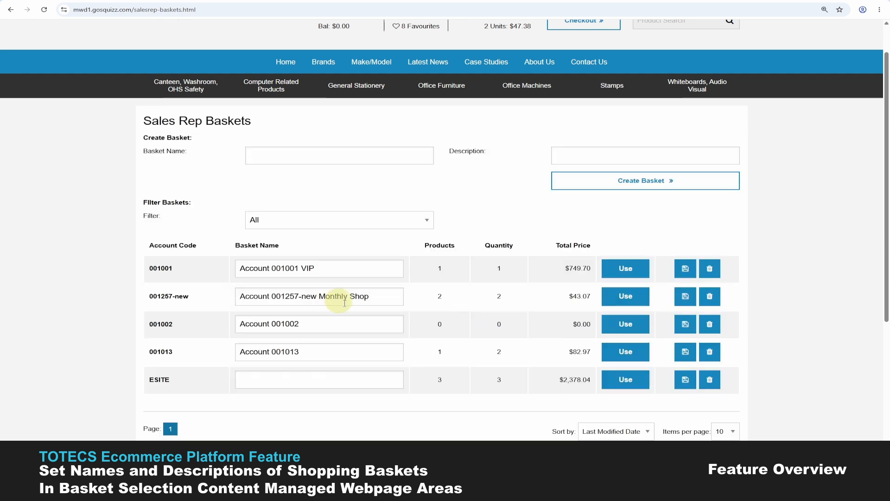
pyautogui.click(346, 323)
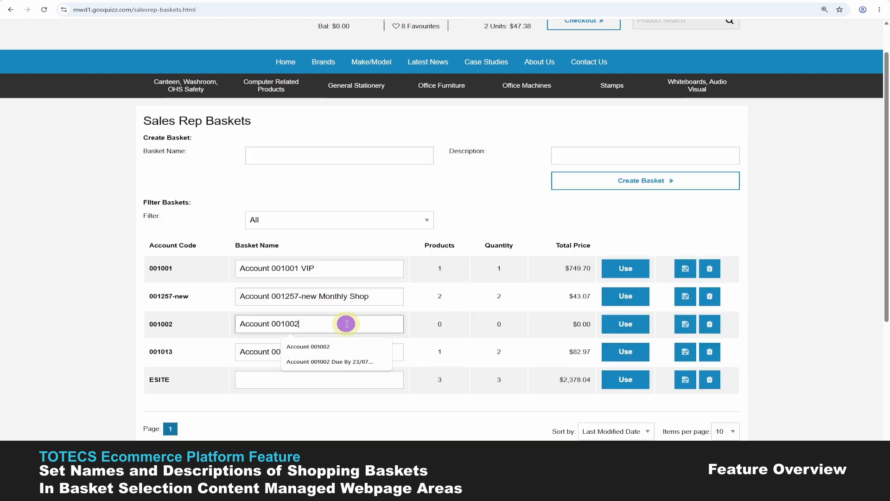
pyautogui.write('Order By 12/07/26')
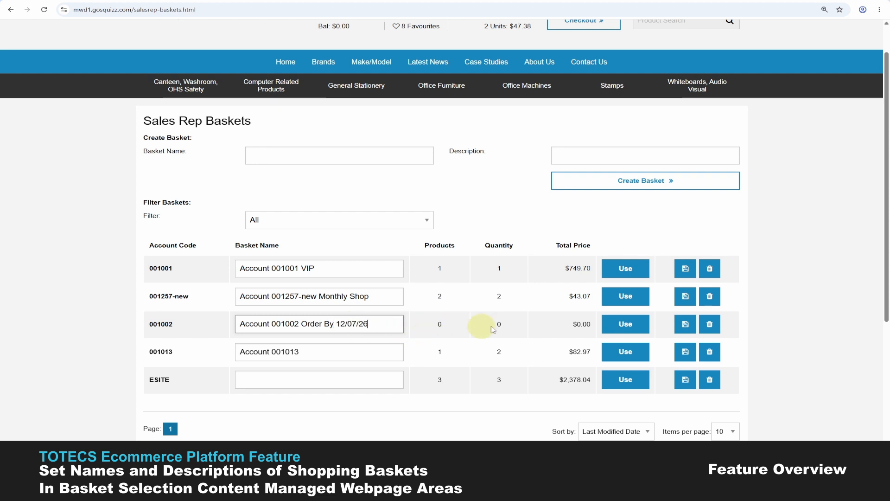
pyautogui.click(685, 323)
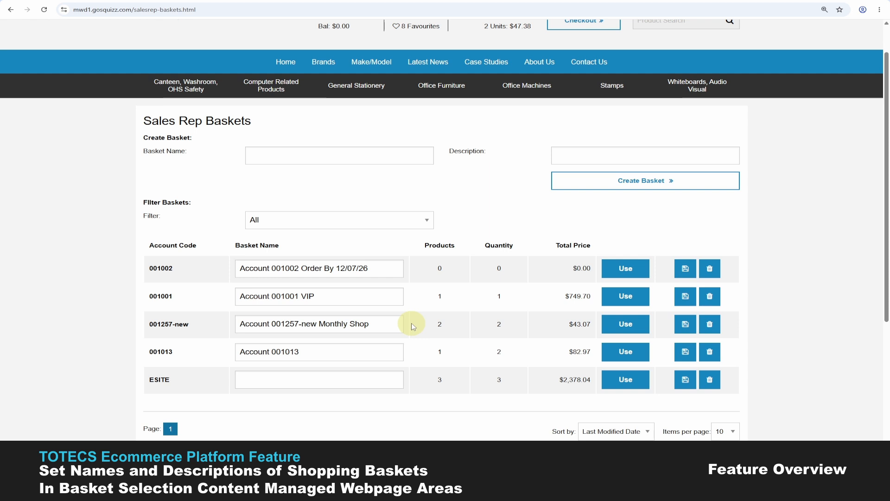
pyautogui.click(334, 356)
pyautogui.write('200 Products')
pyautogui.click(685, 351)
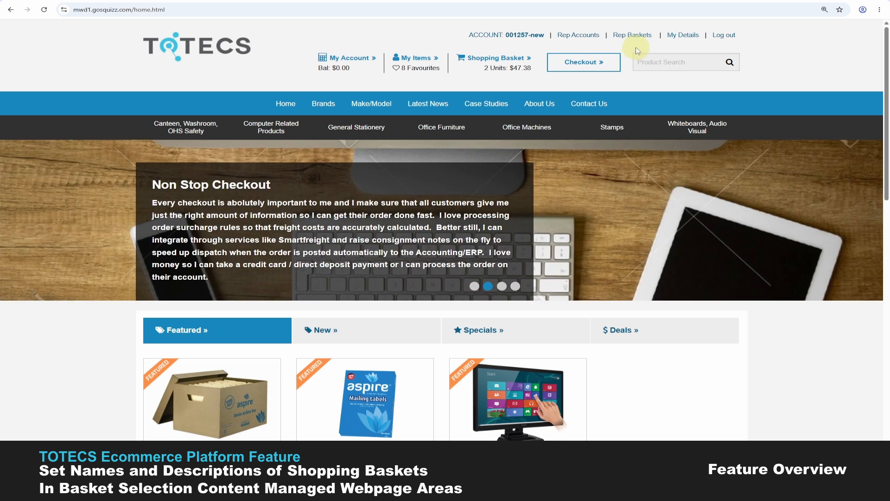
# Step: Go to the Rep Baskets page and scroll down to the baskets table
pyautogui.click(635, 39)
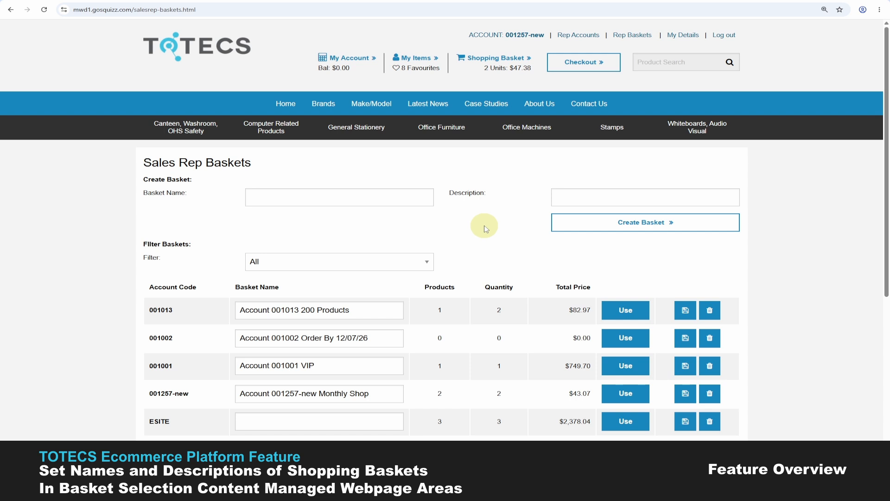
pyautogui.scroll(-1, 494, 297)
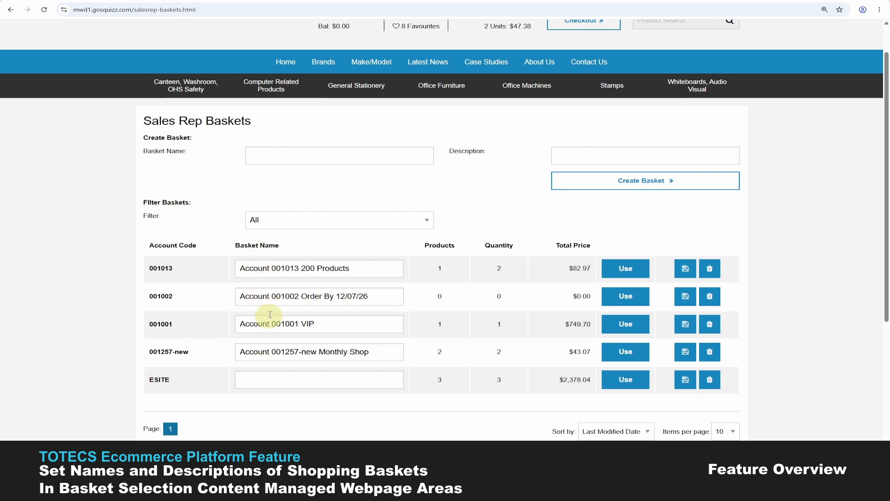
# Step: Change 200 to 100 in the 001013 basket name and save the row
pyautogui.moveTo(299, 269); pyautogui.dragTo(241, 269)
pyautogui.click(268, 270)
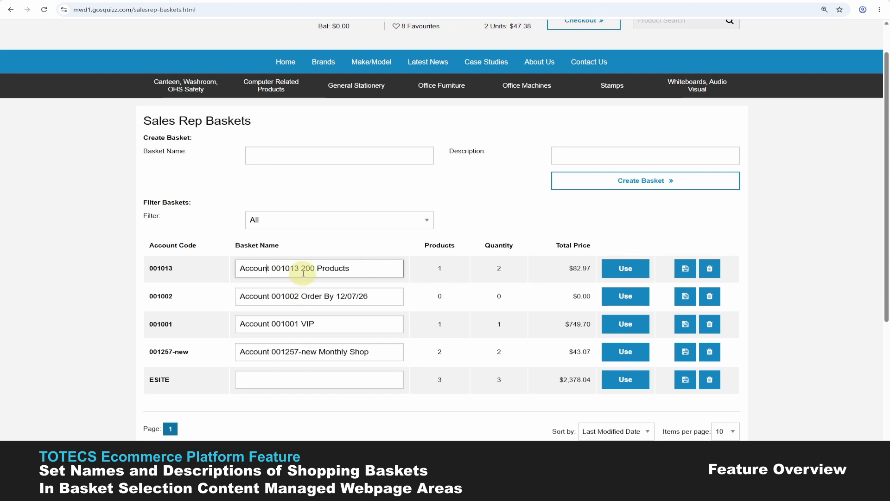
pyautogui.moveTo(299, 269); pyautogui.dragTo(343, 268)
pyautogui.click(355, 268)
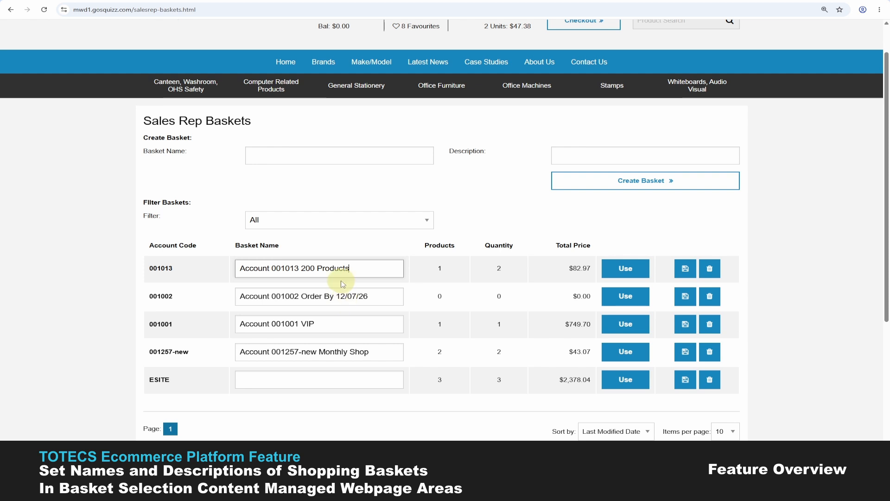
pyautogui.doubleClick(308, 268)
pyautogui.click(317, 270)
pyautogui.press('Left')
pyautogui.press('Left')
pyautogui.press('BackSpace')
pyautogui.write('1')
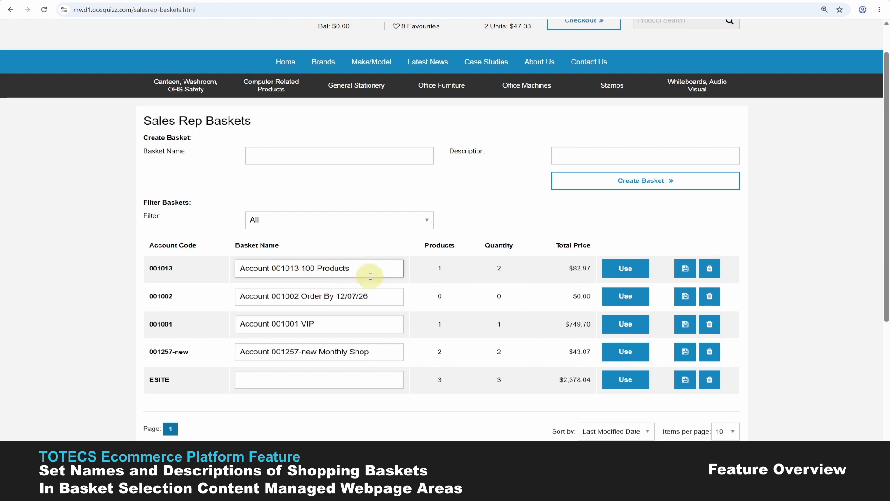
pyautogui.click(685, 269)
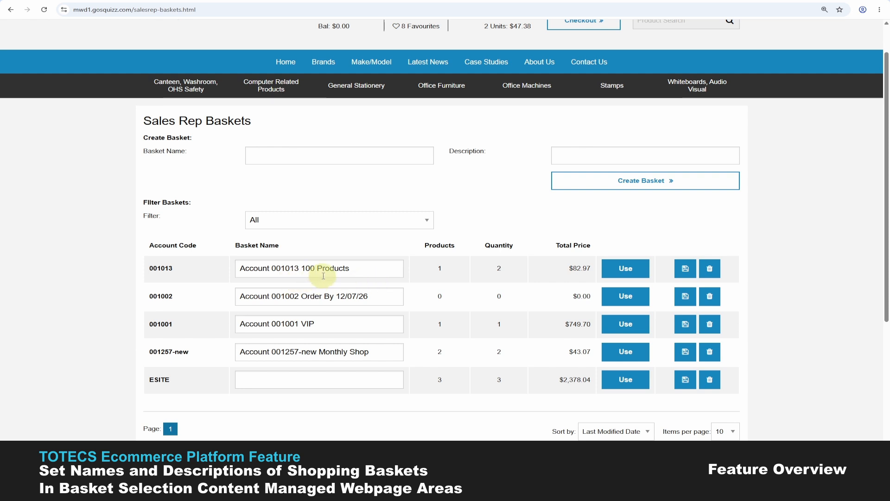
# Step: Add 'Customer' to the end of the 001001 basket name and save the row
pyautogui.click(316, 326)
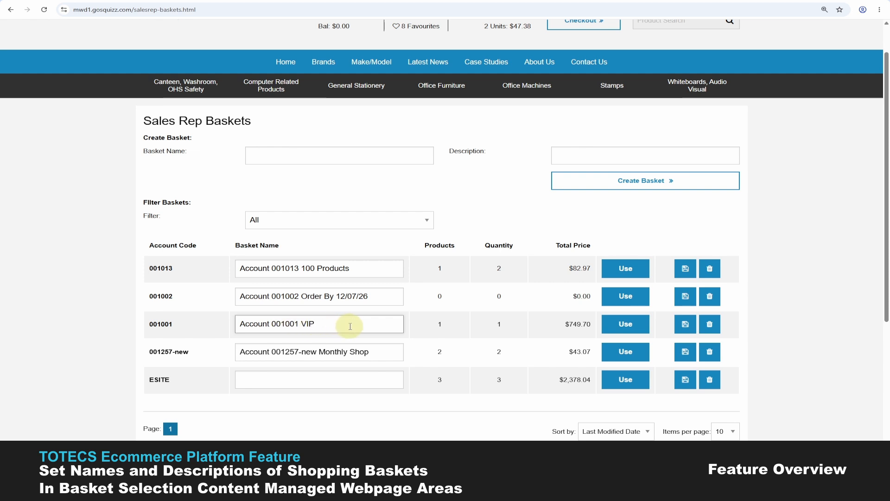
pyautogui.write('Customer')
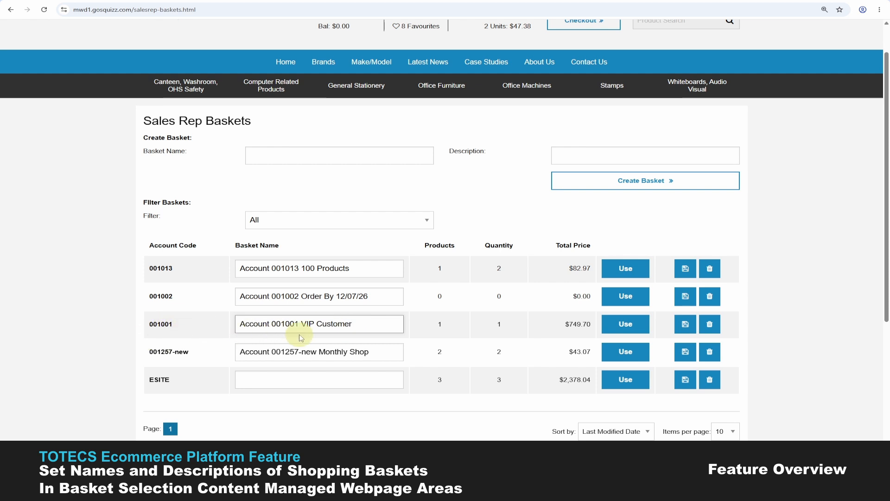
pyautogui.click(685, 324)
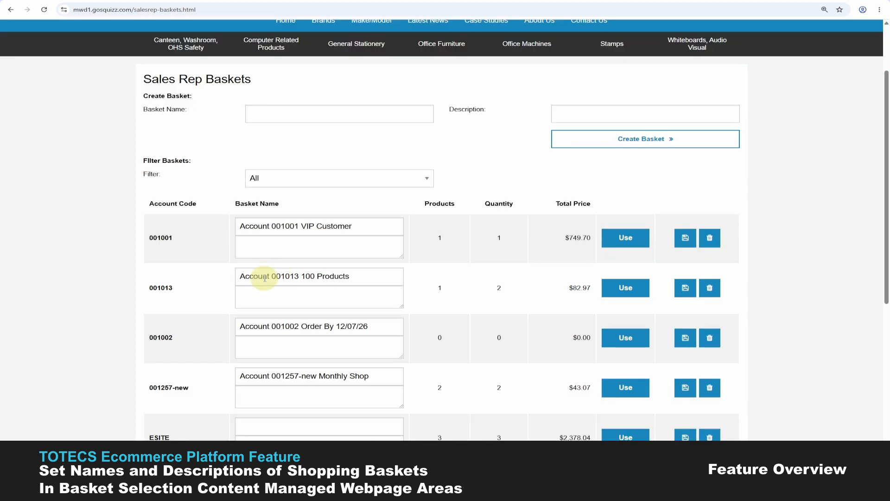
# Step: Paste a description for basket 001001, then save the 001001 and 001002 descriptions
pyautogui.scroll(-1, 265, 271)
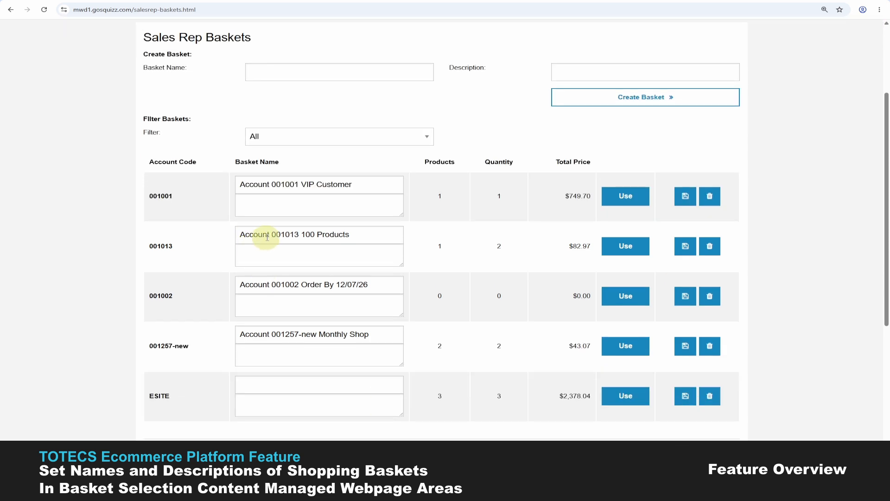
pyautogui.click(300, 205)
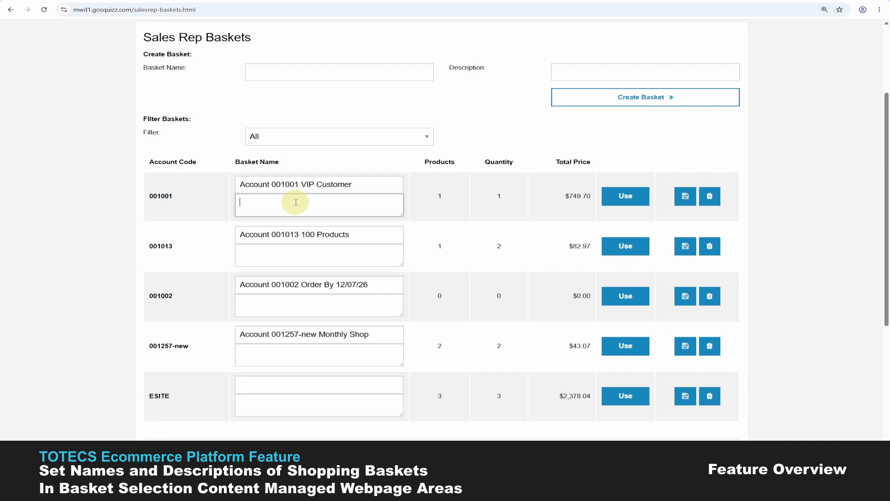
pyautogui.write('VIP customer, products needs to be ordered by the first day of the month')
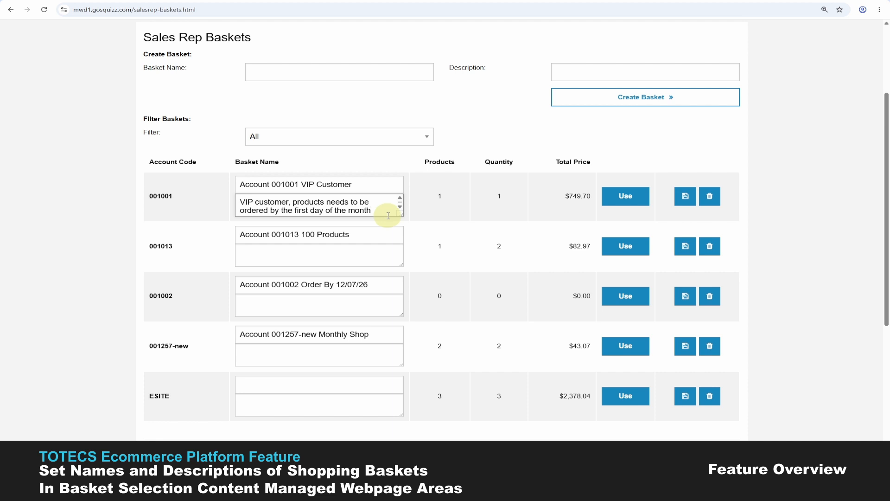
pyautogui.click(685, 199)
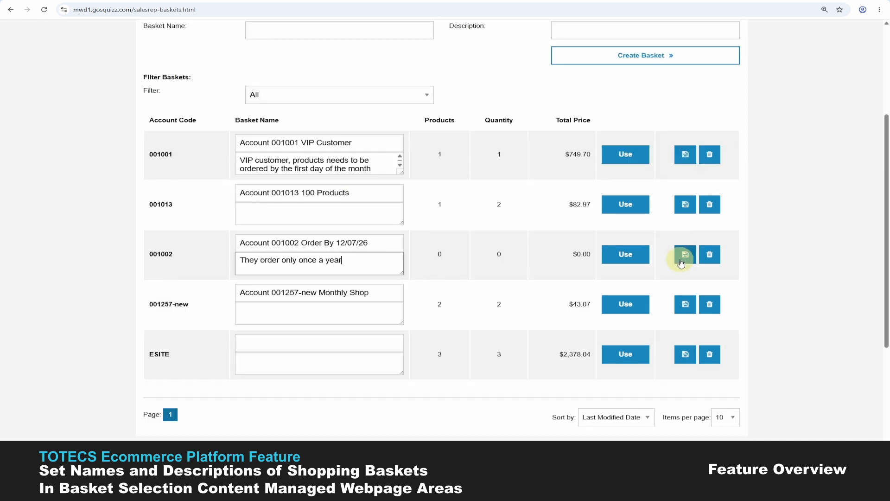
pyautogui.click(685, 254)
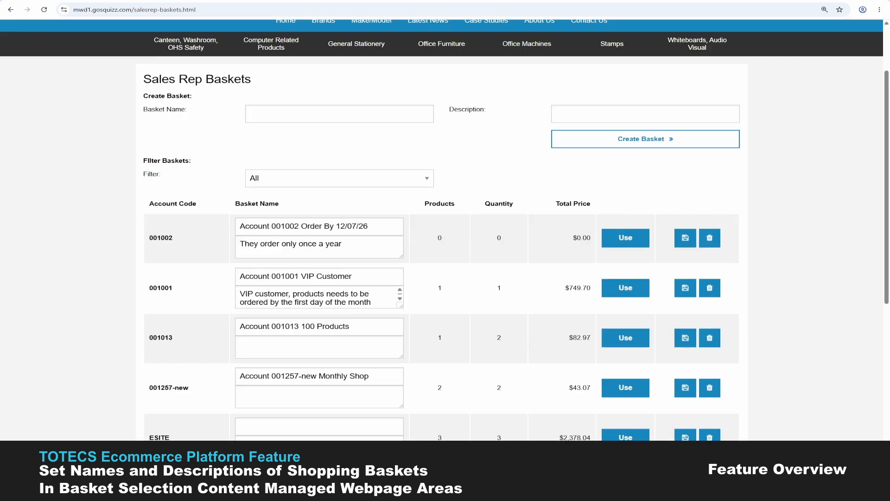
pyautogui.scroll(-1, 735, 334)
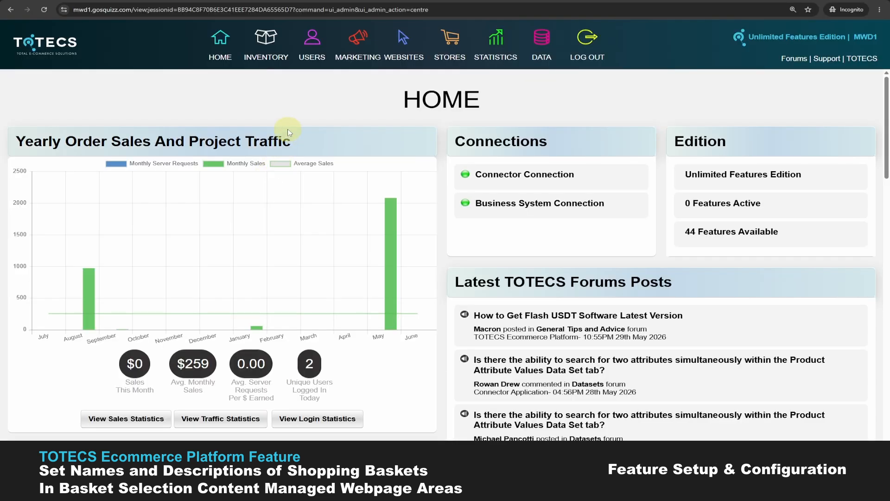
# Step: Find the sales rep user via Search Users and check their Sales Representative ID options
pyautogui.click(313, 47)
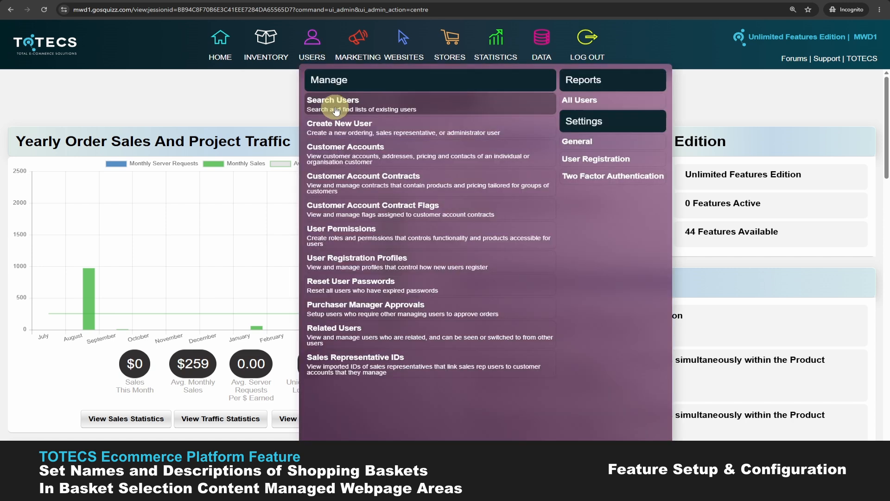
pyautogui.click(336, 111)
pyautogui.scroll(-1, 215, 253)
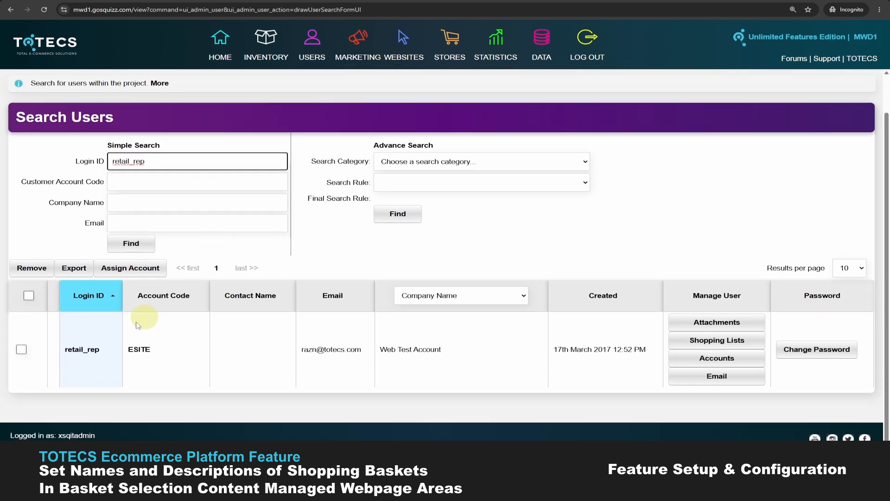
pyautogui.click(87, 352)
pyautogui.scroll(-6, 255, 248)
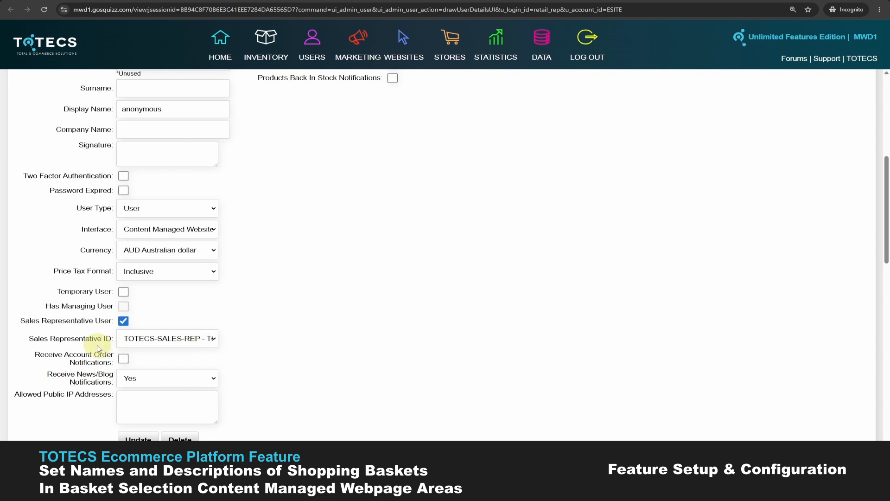
pyautogui.click(185, 338)
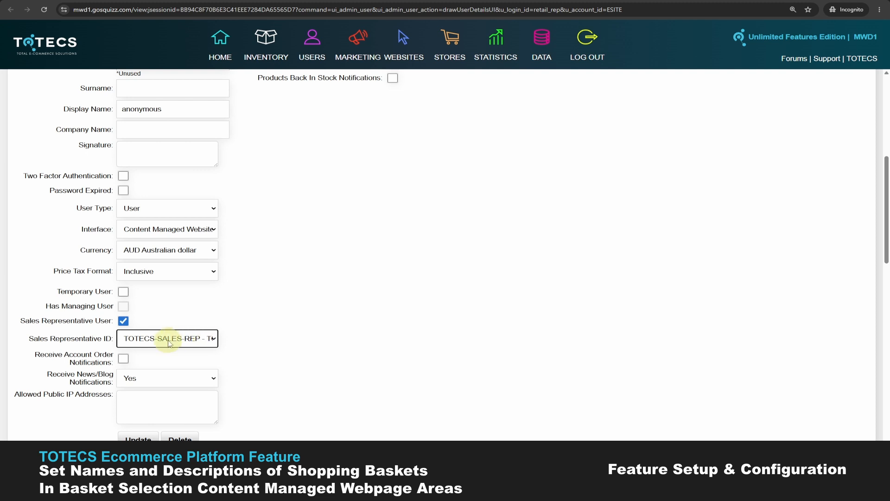
pyautogui.click(185, 338)
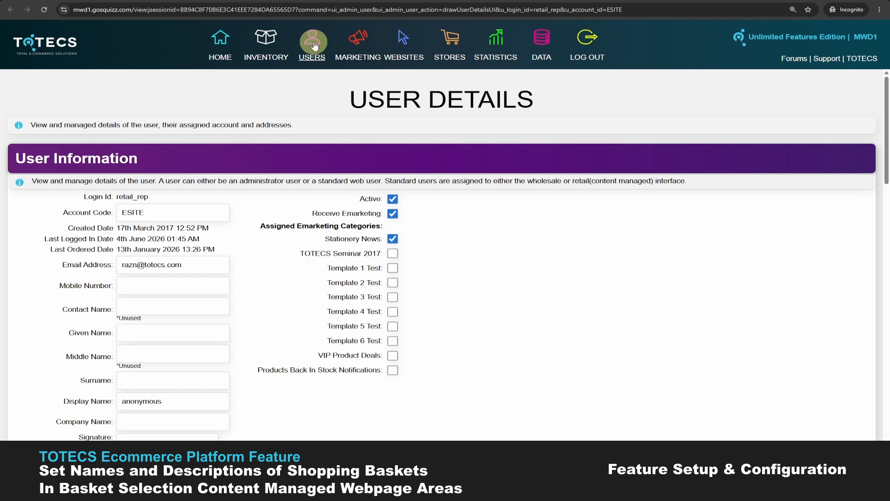
pyautogui.click(314, 44)
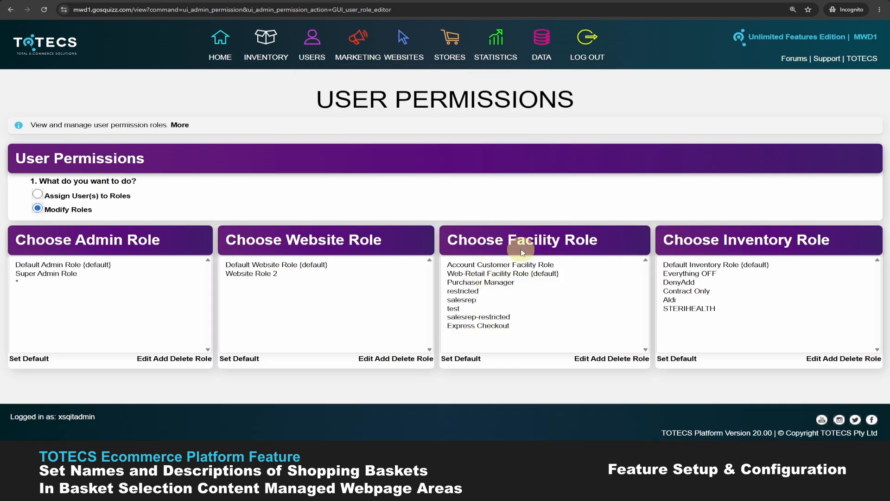
# Step: Select the salesrep facility role and edit its permissions
pyautogui.click(463, 301)
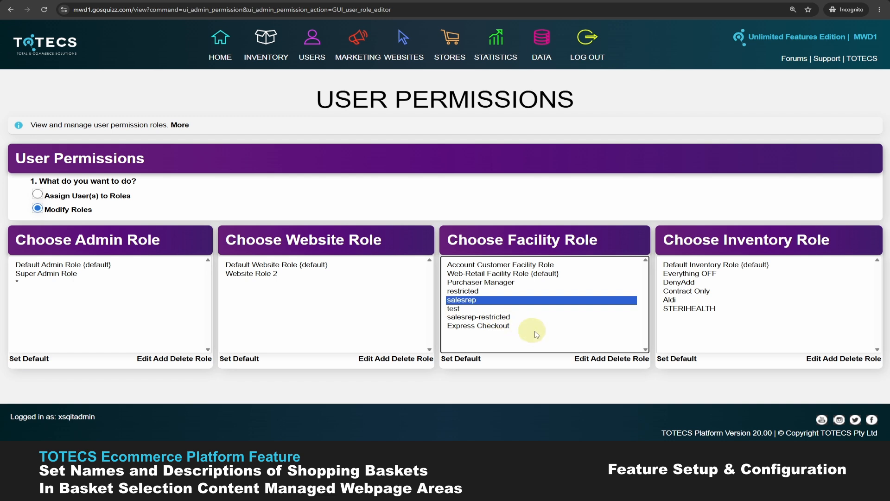
pyautogui.click(579, 359)
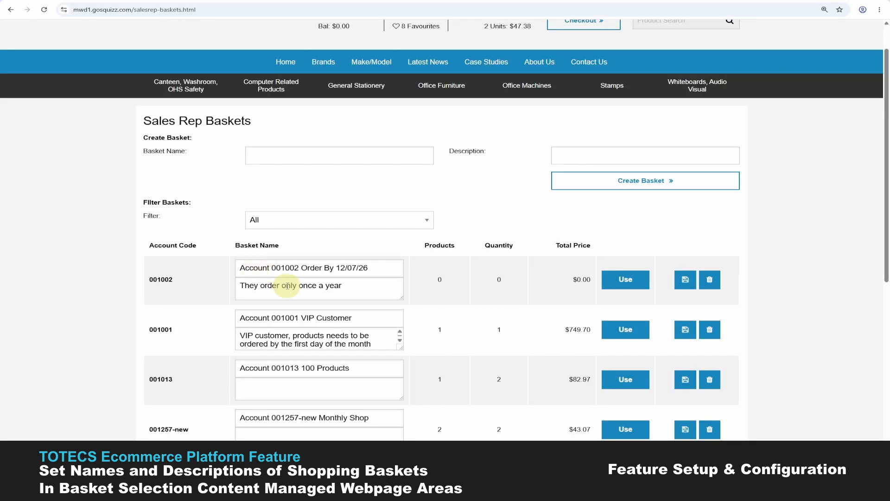
# Step: Click into the 001002 basket description and scroll through the Sales Rep Baskets list
pyautogui.click(366, 291)
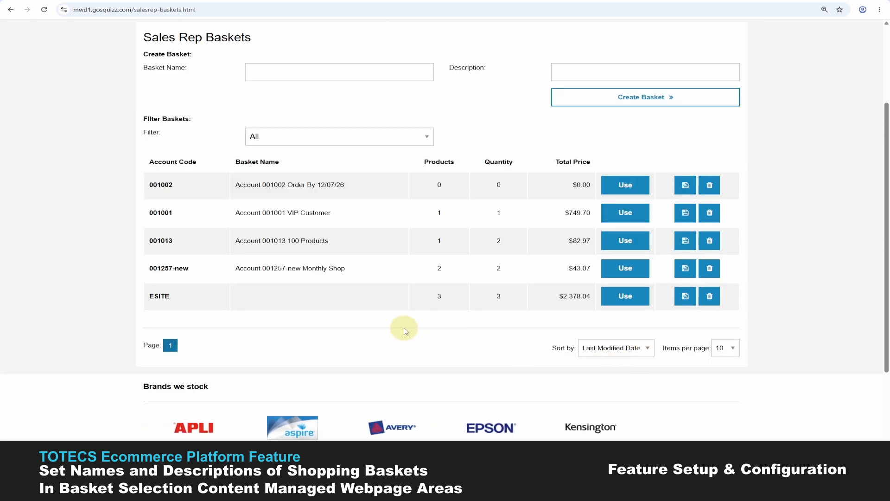
pyautogui.scroll(3, 281, 290)
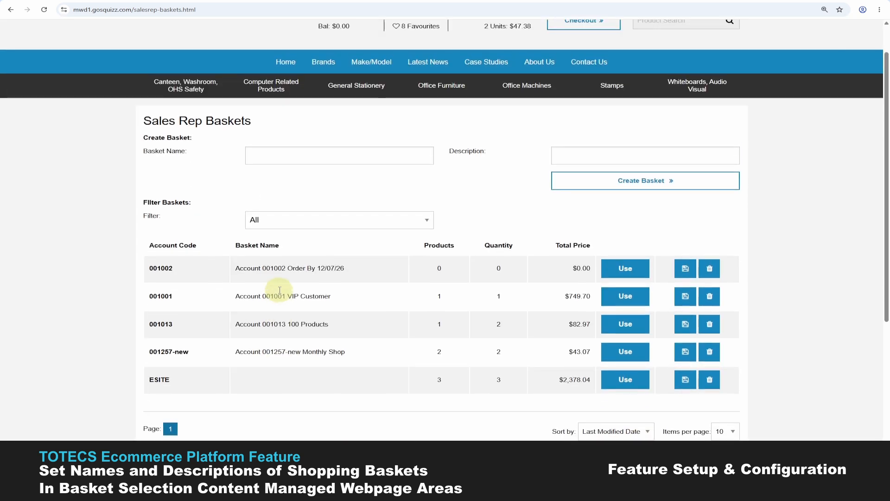
pyautogui.scroll(-1, 367, 340)
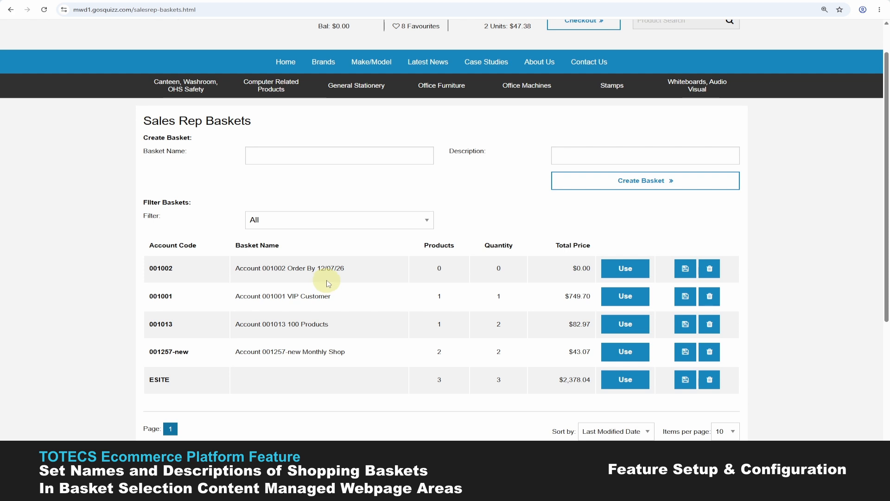
pyautogui.scroll(1, 700, 393)
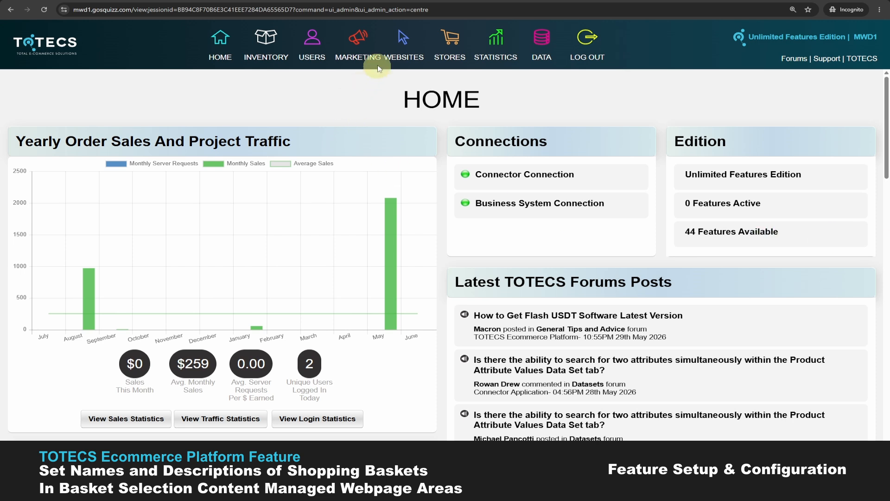
# Step: Navigate Web Area Formats Libraries to Basket Selection Record and edit the MASTERWD1.0+ format
pyautogui.click(403, 42)
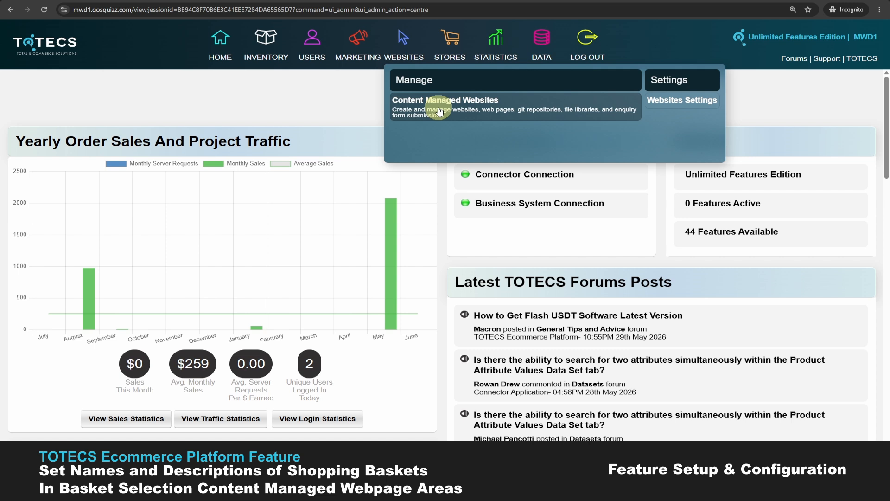
pyautogui.click(439, 111)
pyautogui.click(41, 358)
pyautogui.scroll(-5, 195, 327)
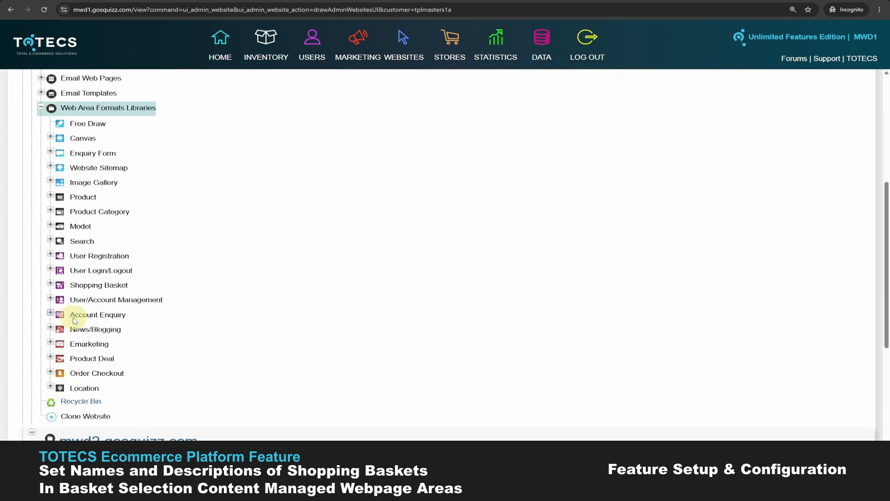
pyautogui.click(50, 300)
pyautogui.scroll(-3, 61, 192)
pyautogui.click(60, 189)
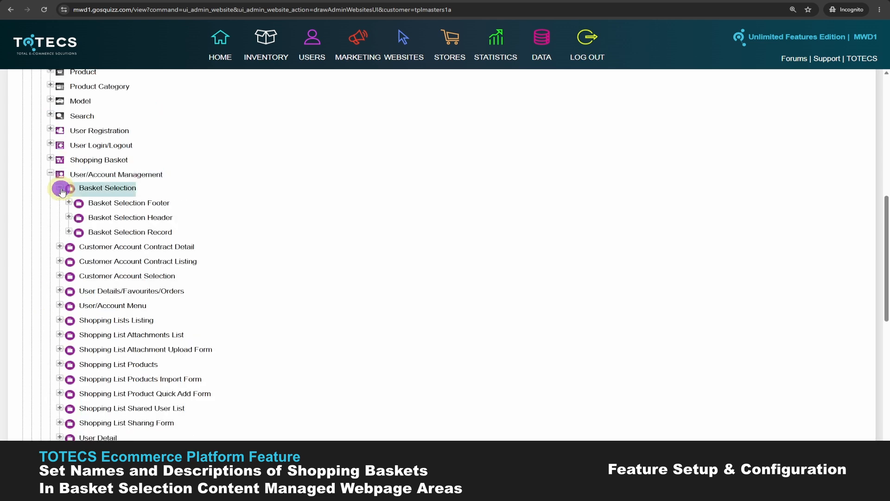
pyautogui.click(69, 232)
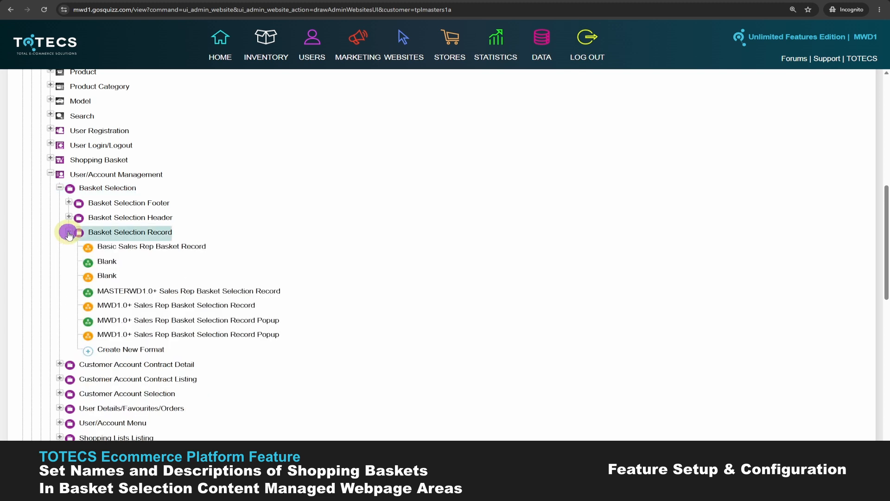
pyautogui.click(147, 292)
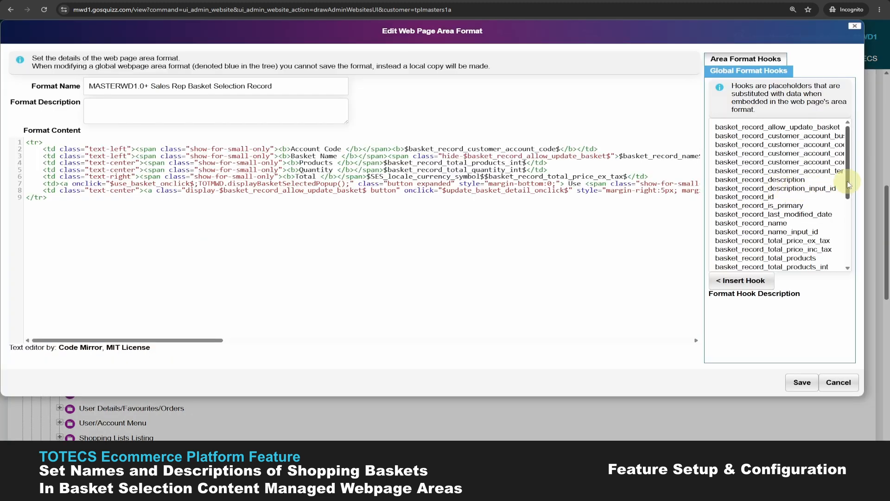
# Step: Find basket_record_allow_update_basket in the Global Format Hooks list and view its description
pyautogui.moveTo(849, 184); pyautogui.dragTo(850, 194)
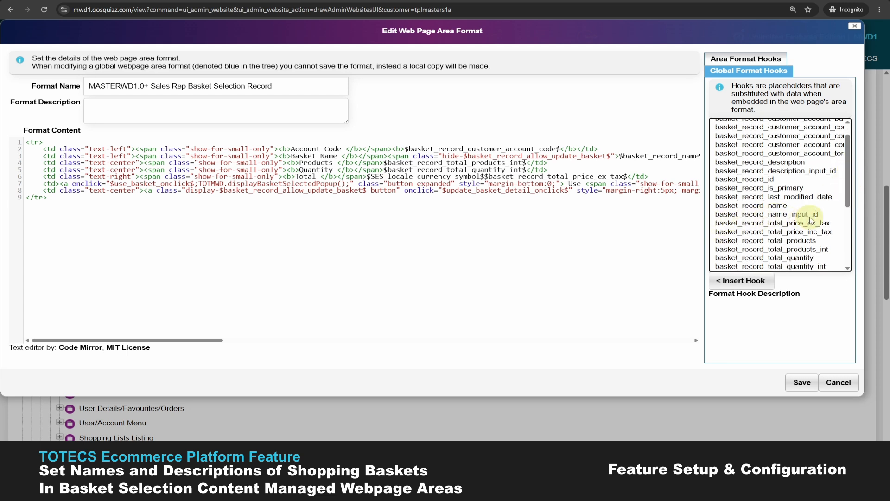
pyautogui.scroll(2, 830, 213)
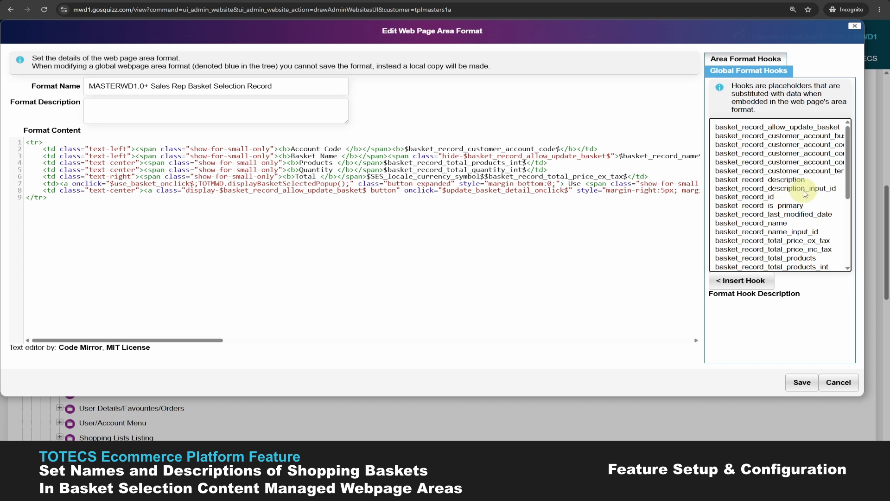
pyautogui.scroll(-5, 828, 195)
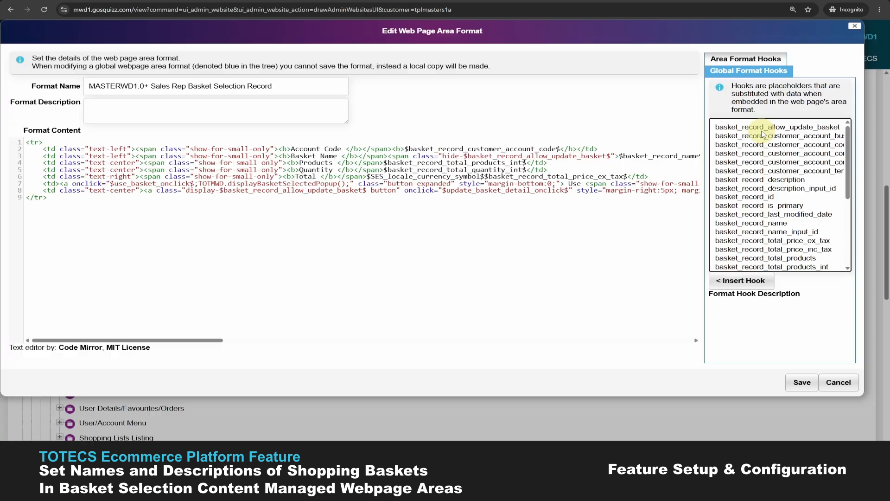
pyautogui.click(757, 129)
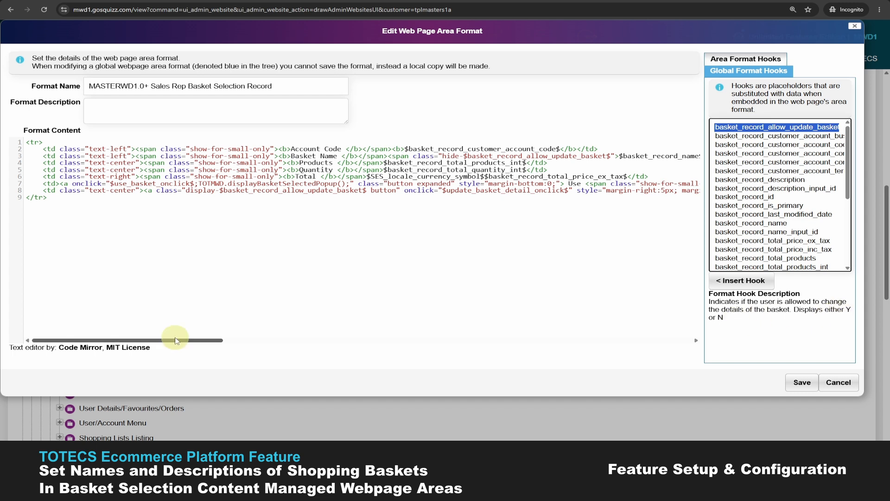
# Step: Scroll across line 3 of the format code to inspect its name input and description textarea hooks
pyautogui.moveTo(176, 341); pyautogui.dragTo(231, 341)
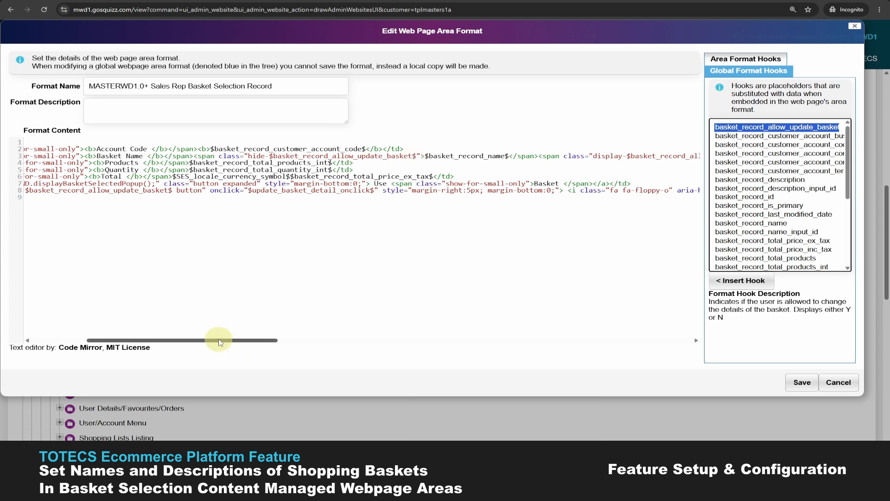
pyautogui.moveTo(223, 341); pyautogui.dragTo(263, 340)
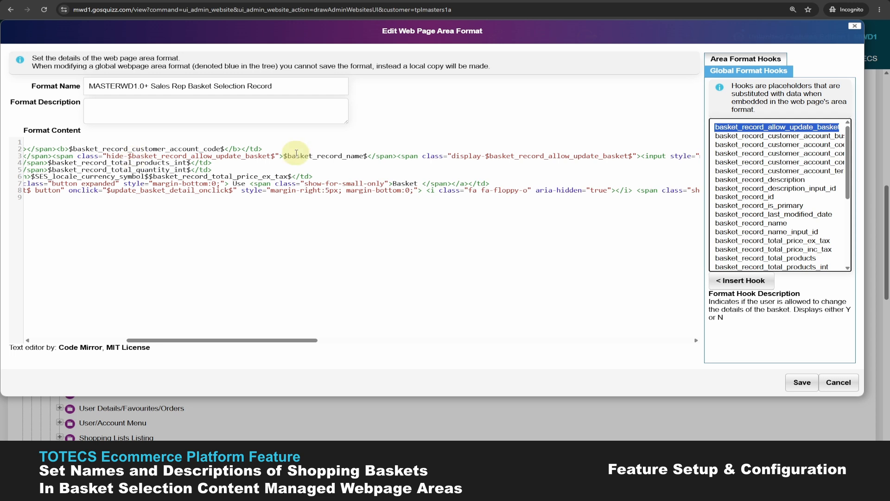
pyautogui.moveTo(292, 343); pyautogui.dragTo(343, 341)
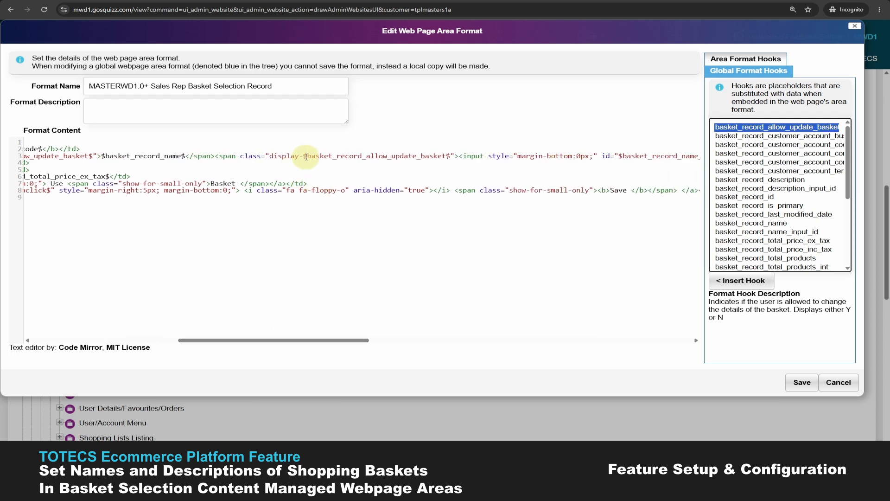
pyautogui.click(438, 155)
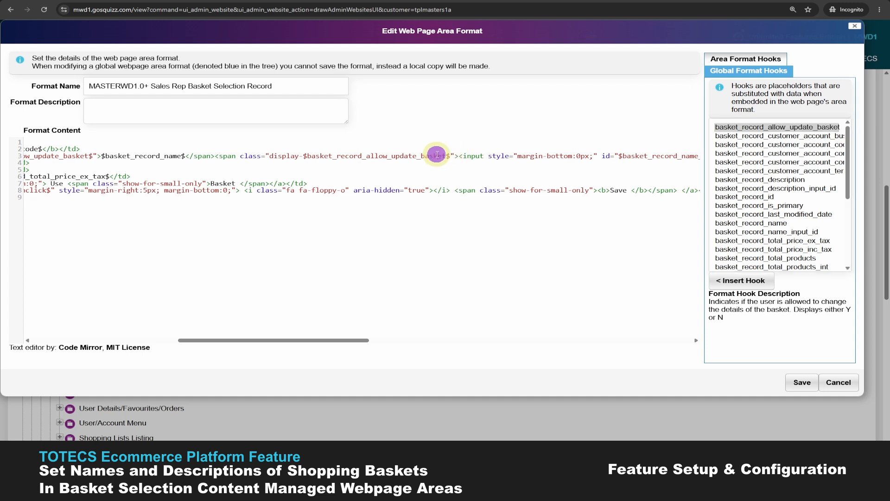
pyautogui.moveTo(338, 340); pyautogui.dragTo(438, 332)
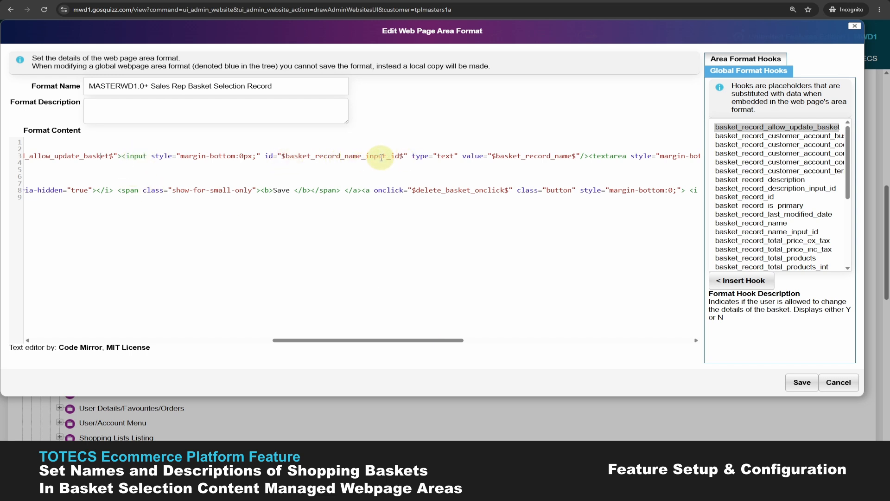
pyautogui.hscroll(3, 398, 163)
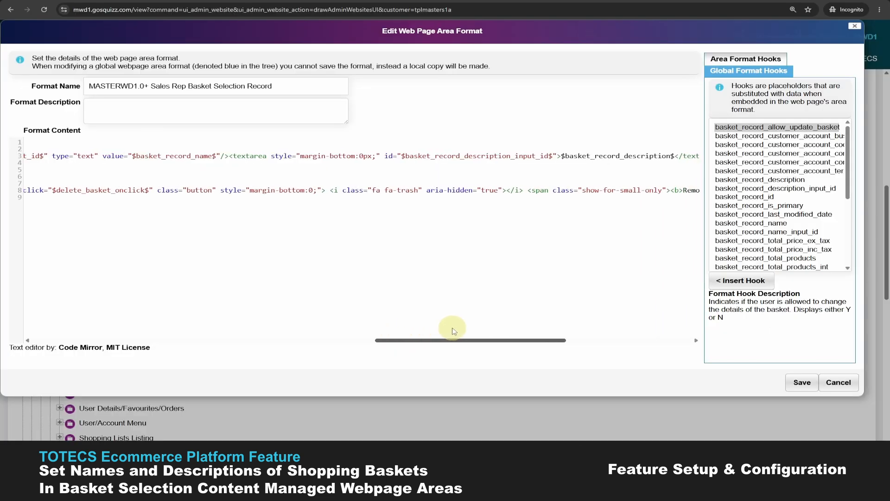
pyautogui.hscroll(3, 454, 332)
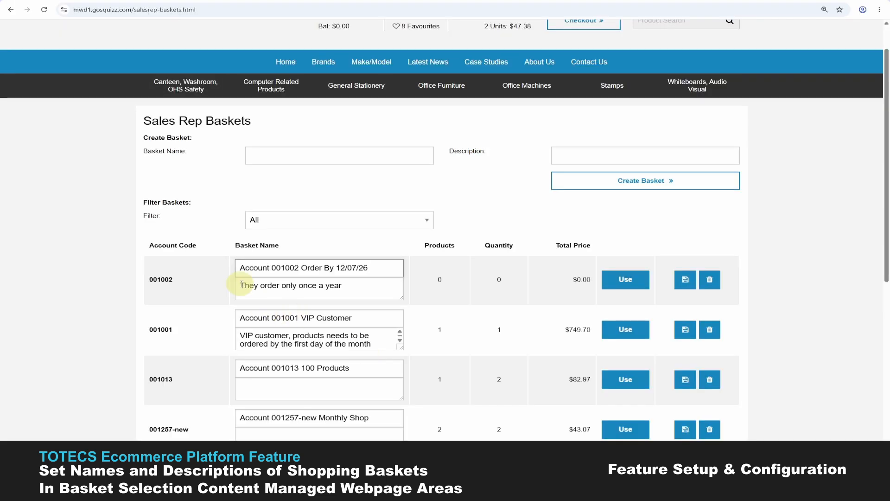
pyautogui.click(252, 281)
pyautogui.click(364, 288)
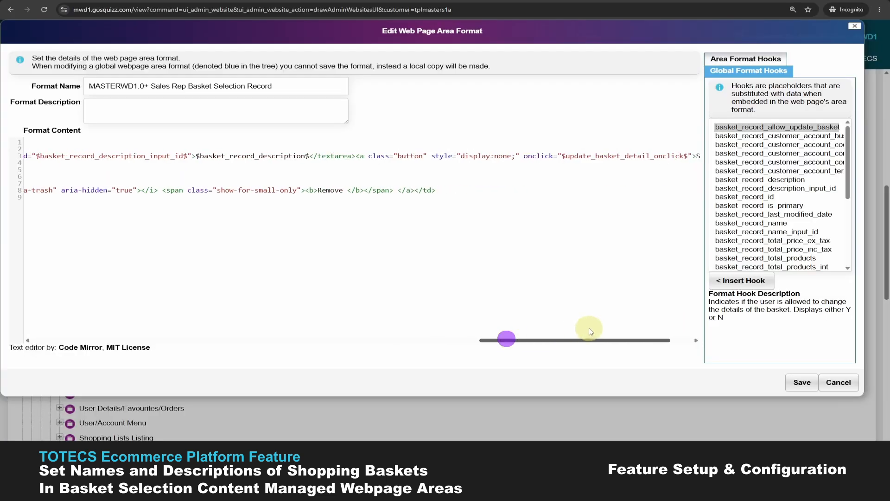
pyautogui.moveTo(589, 338); pyautogui.dragTo(638, 441)
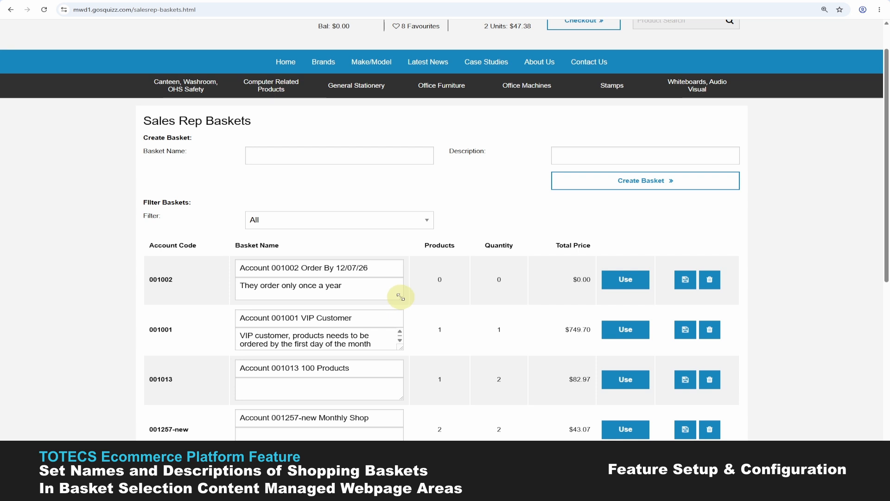
pyautogui.scroll(-1, 365, 262)
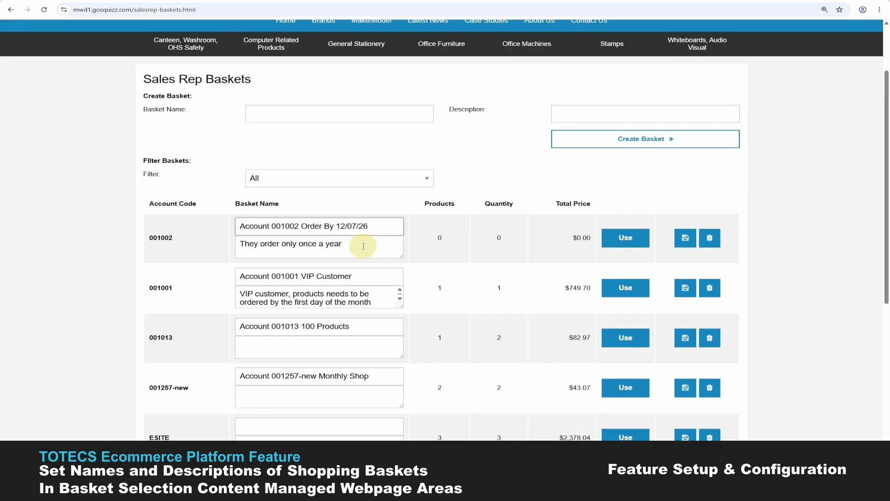
pyautogui.click(361, 249)
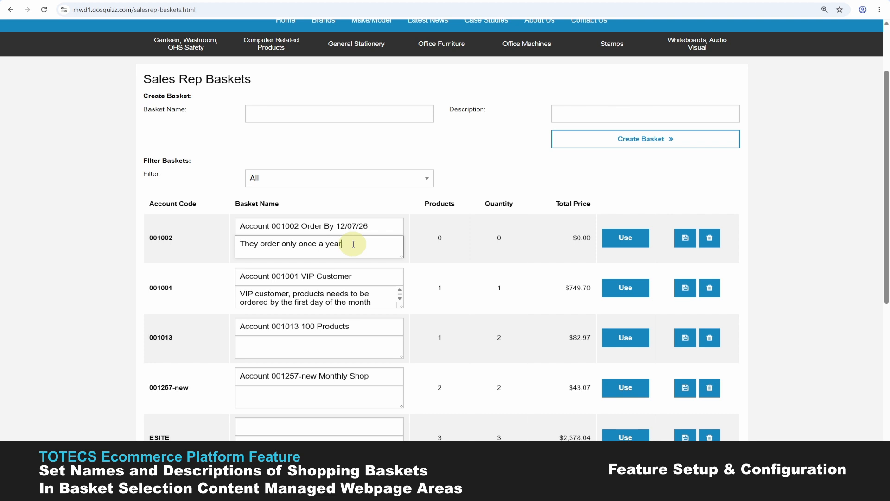
pyautogui.scroll(-1, 513, 274)
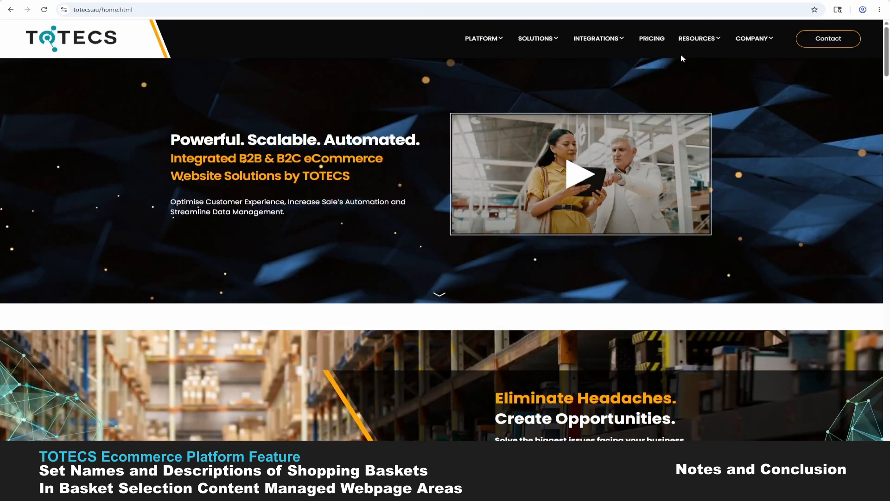
# Step: Go to the TOTECS community forums and enter the Releases forum
pyautogui.moveTo(698, 42)
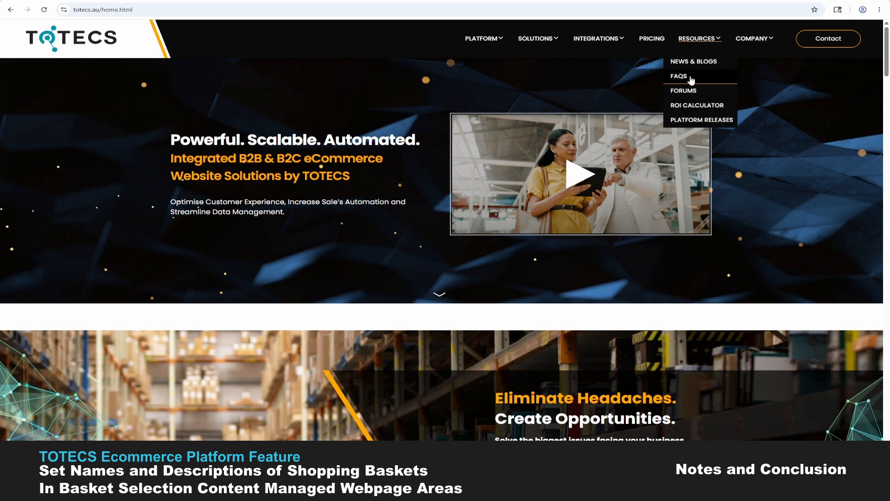
pyautogui.click(689, 92)
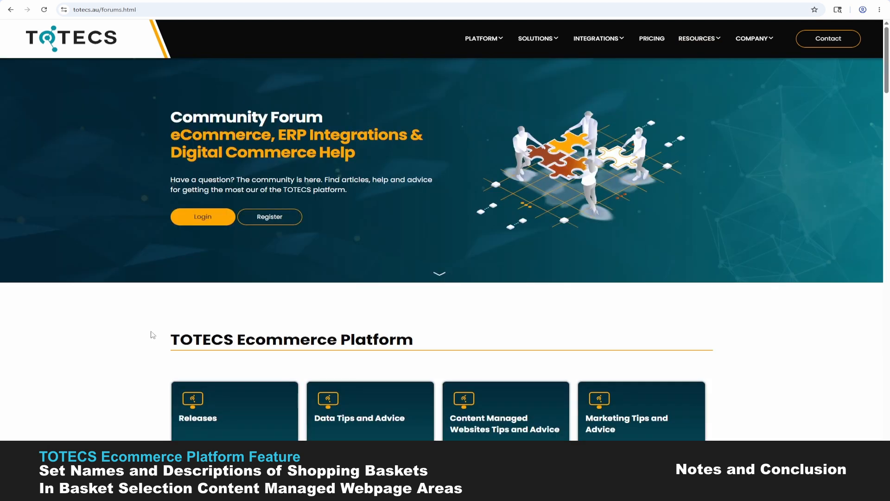
pyautogui.scroll(-5, 152, 335)
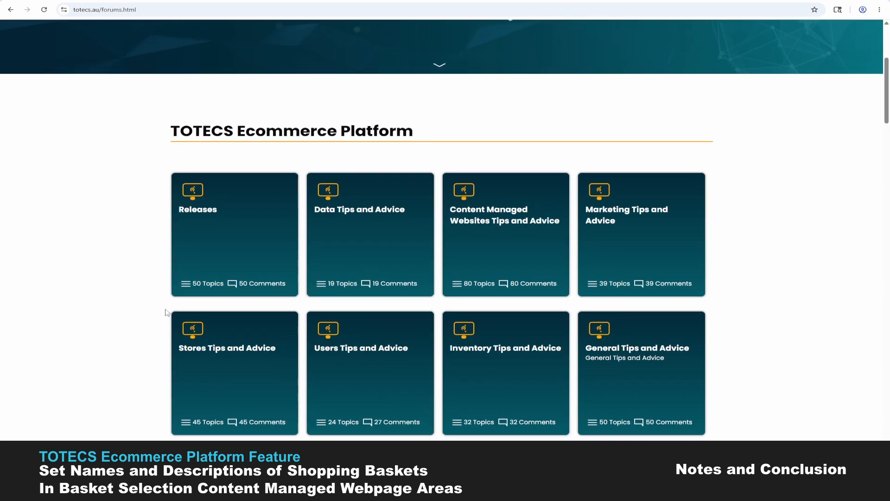
pyautogui.click(204, 207)
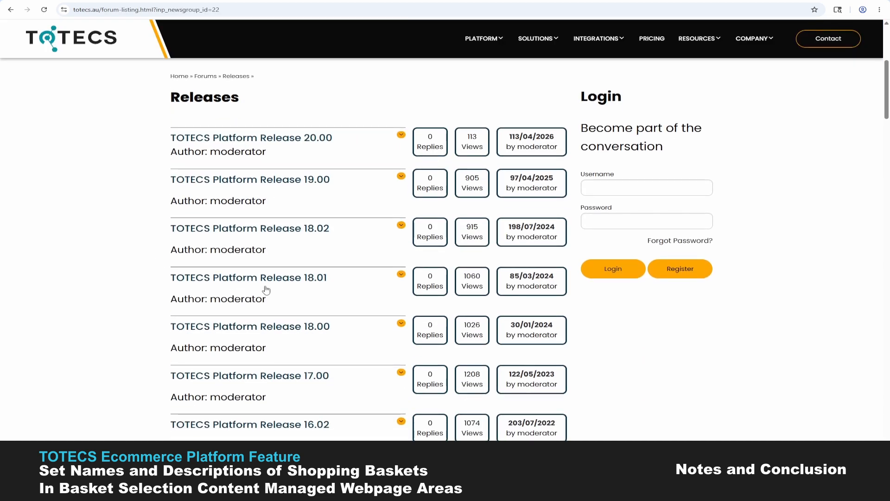
# Step: Open the Platform Release 18.01 thread and read down to the TOT-4199 basket name and description note
pyautogui.click(294, 279)
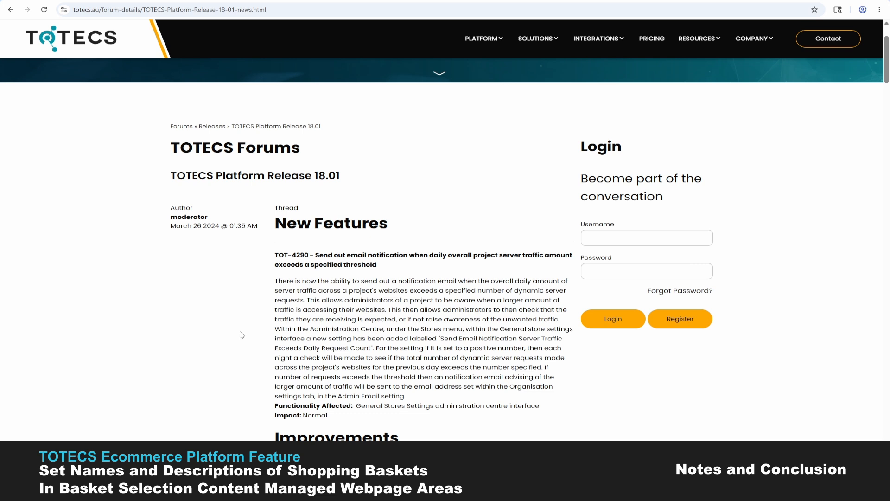
pyautogui.scroll(-5, 241, 335)
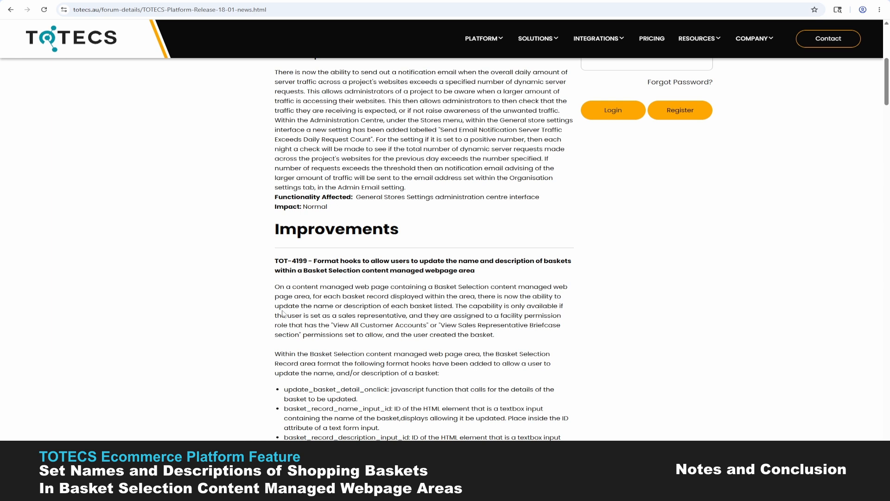
pyautogui.scroll(-1, 259, 303)
pyautogui.scroll(-8, 259, 303)
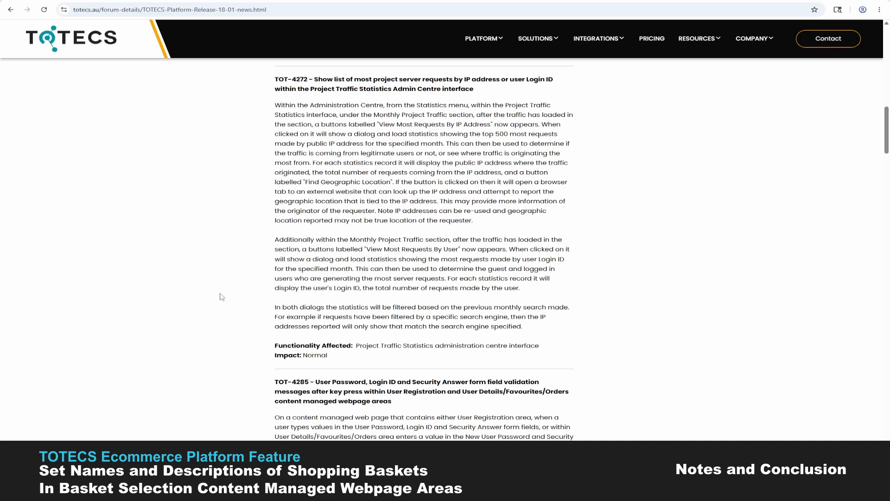